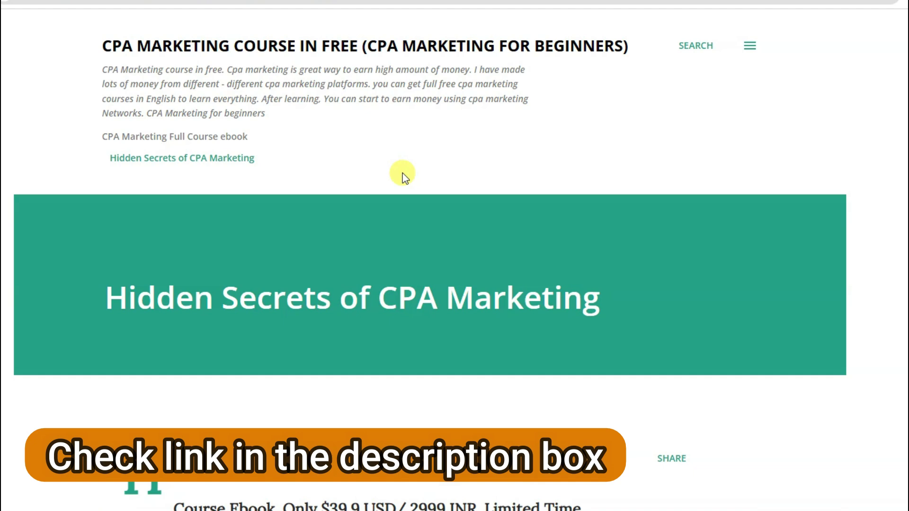
# Open the 'Make Paint website' post from the blog's sidebar menu.
pyautogui.click(753, 50)
pyautogui.scroll(-4, 886, 246)
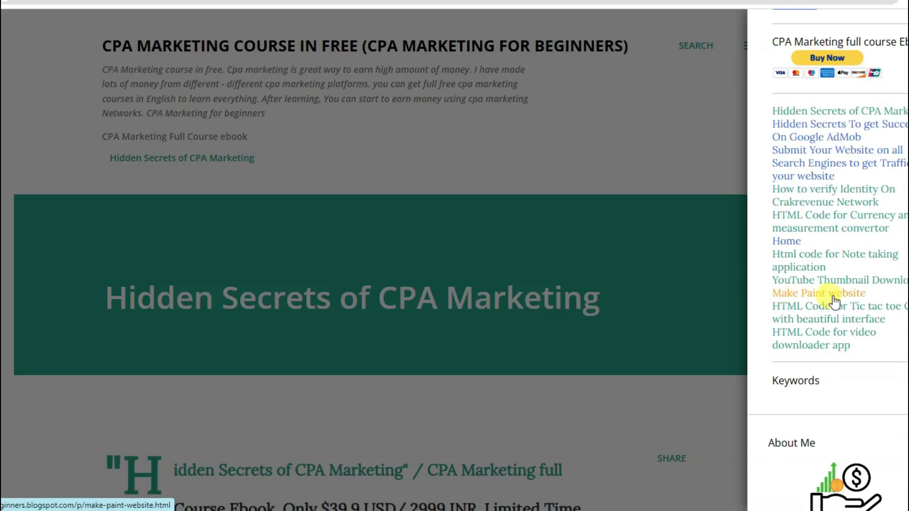
pyautogui.click(805, 299)
# Select the Paint App HTML code from <html lang="en"> through to its end.
pyautogui.scroll(-7, 504, 243)
pyautogui.click(390, 299)
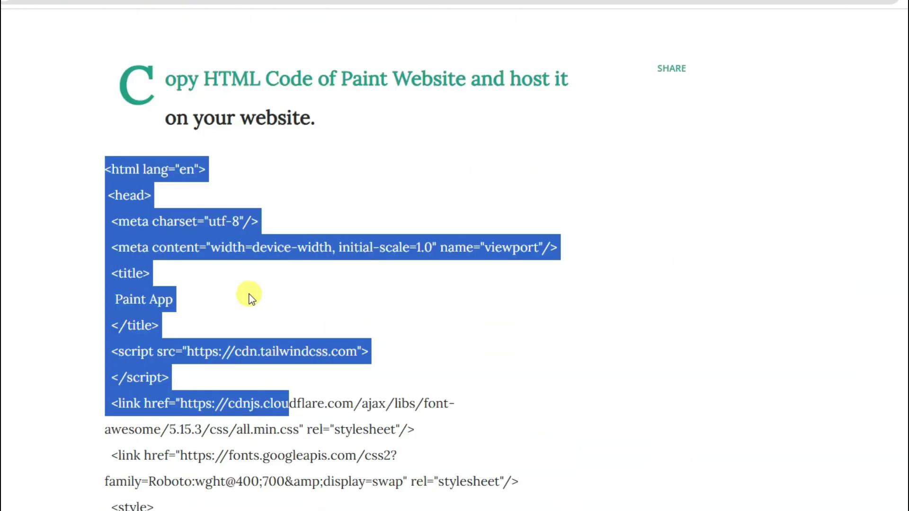
pyautogui.click(249, 294)
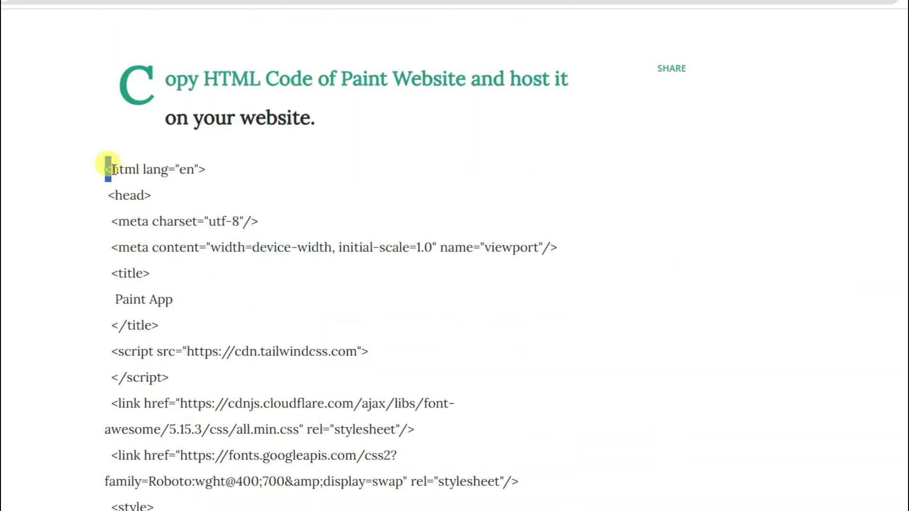
pyautogui.moveTo(113, 169); pyautogui.dragTo(386, 297)
pyautogui.scroll(-10, 381, 299)
pyautogui.scroll(-20, 386, 297)
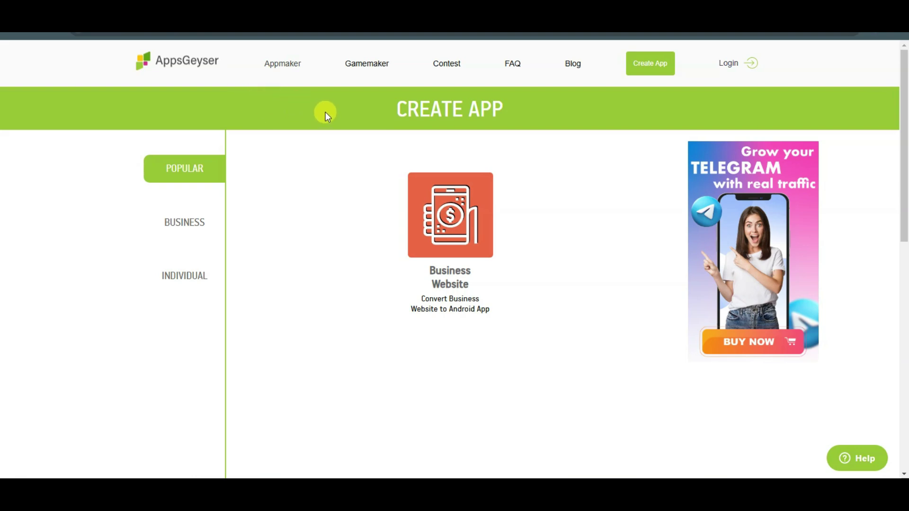
# Log in to AppsGeyser with the existing account and start a new app.
pyautogui.click(729, 66)
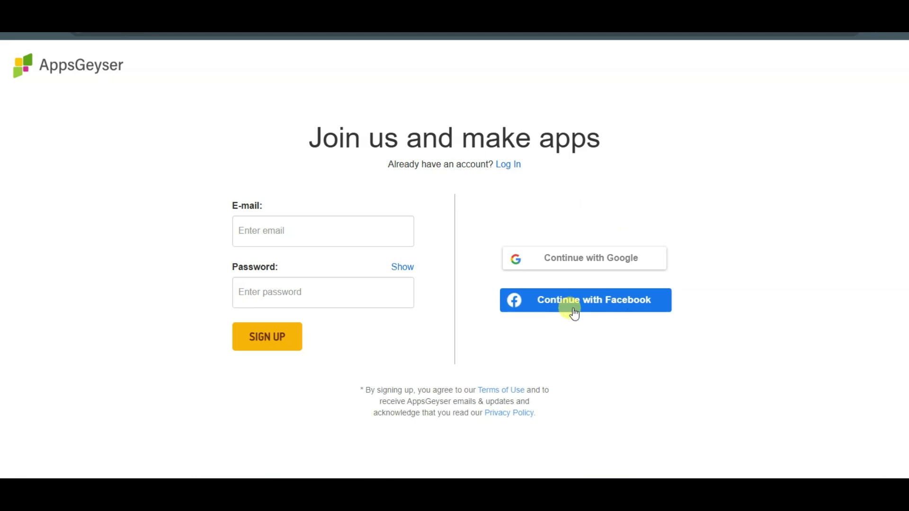
pyautogui.click(510, 165)
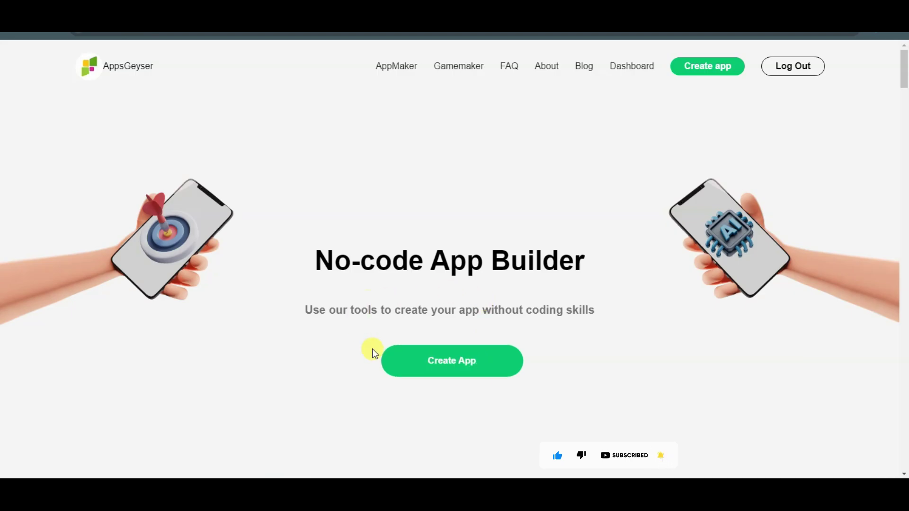
pyautogui.click(481, 368)
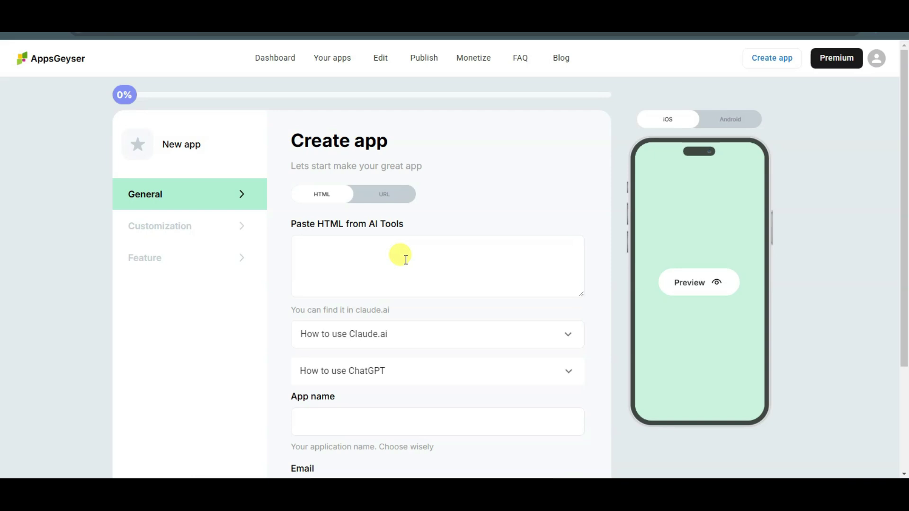
# Paste the Paint App HTML into the 'Paste HTML from AI Tools' box and enlarge it.
pyautogui.rightClick(362, 257)
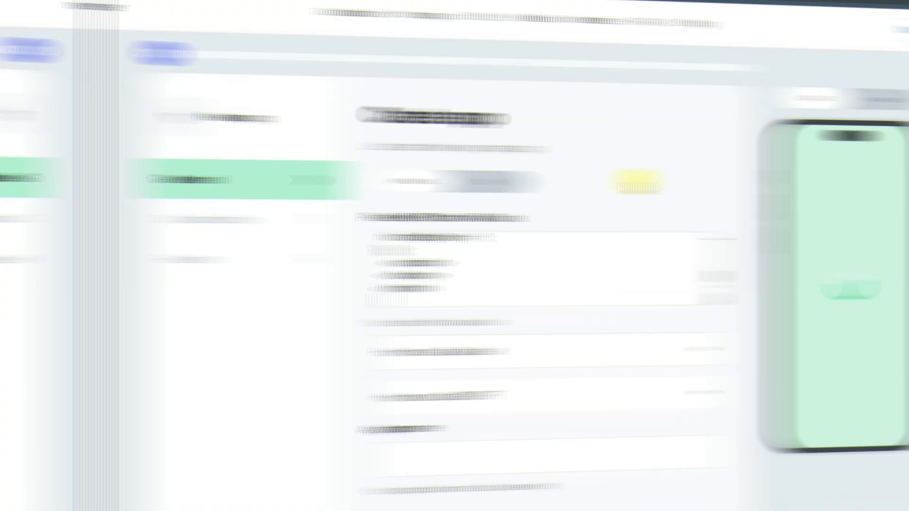
pyautogui.scroll(10, 312, 217)
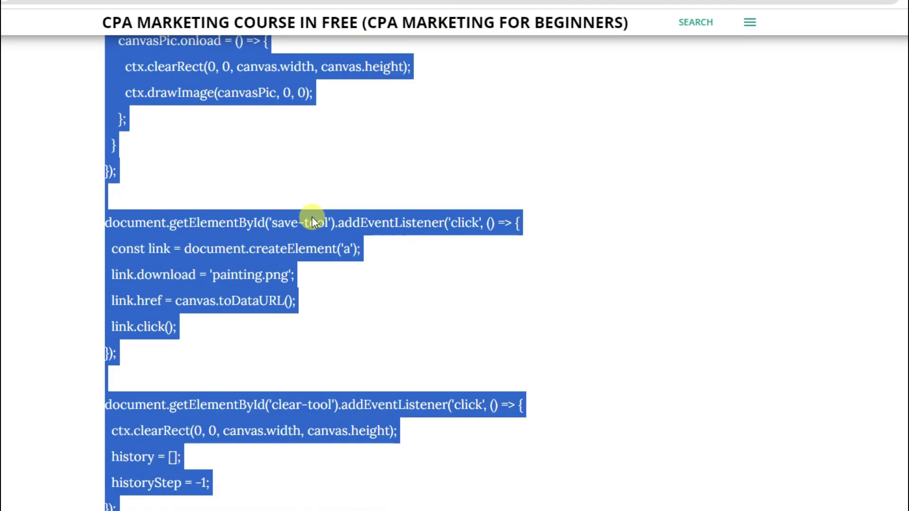
pyautogui.scroll(8, 312, 216)
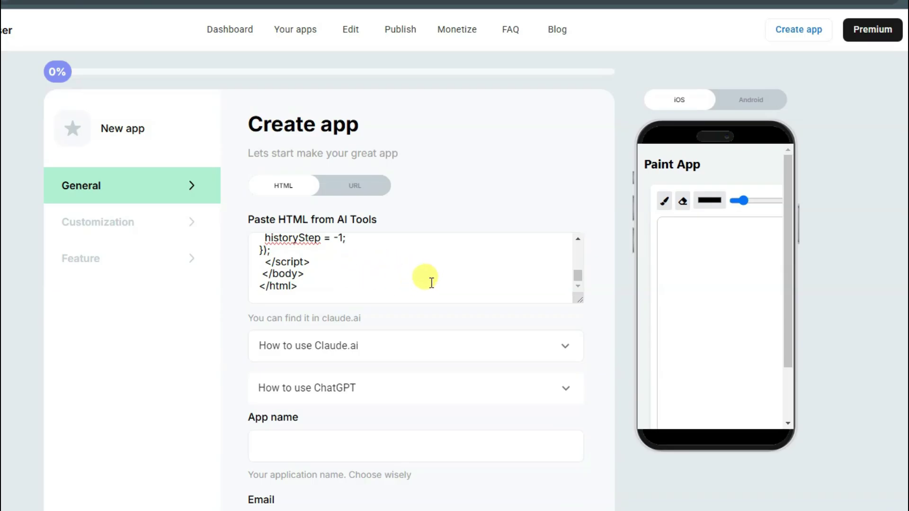
pyautogui.moveTo(578, 299); pyautogui.dragTo(578, 346)
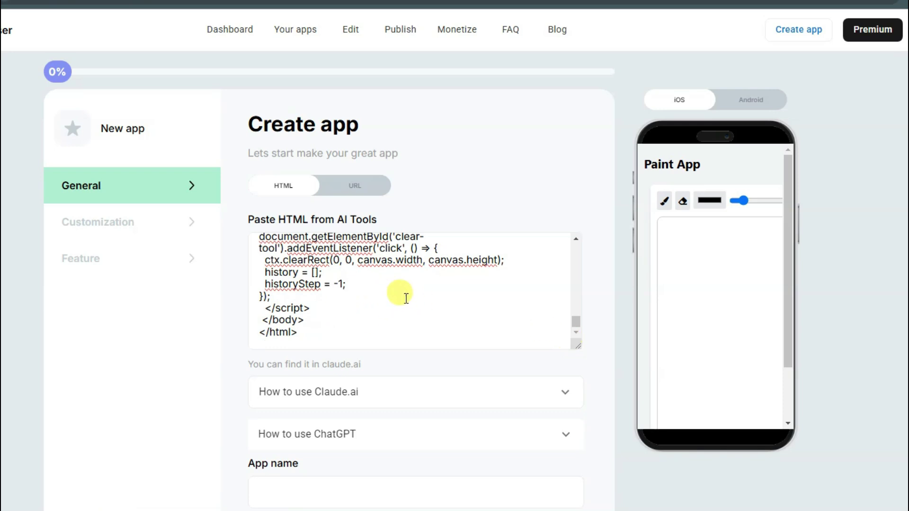
pyautogui.scroll(-1, 408, 298)
pyautogui.moveTo(695, 215); pyautogui.dragTo(700, 279)
pyautogui.moveTo(719, 222); pyautogui.dragTo(696, 295)
pyautogui.moveTo(720, 186); pyautogui.dragTo(733, 234)
pyautogui.moveTo(681, 193); pyautogui.dragTo(696, 293)
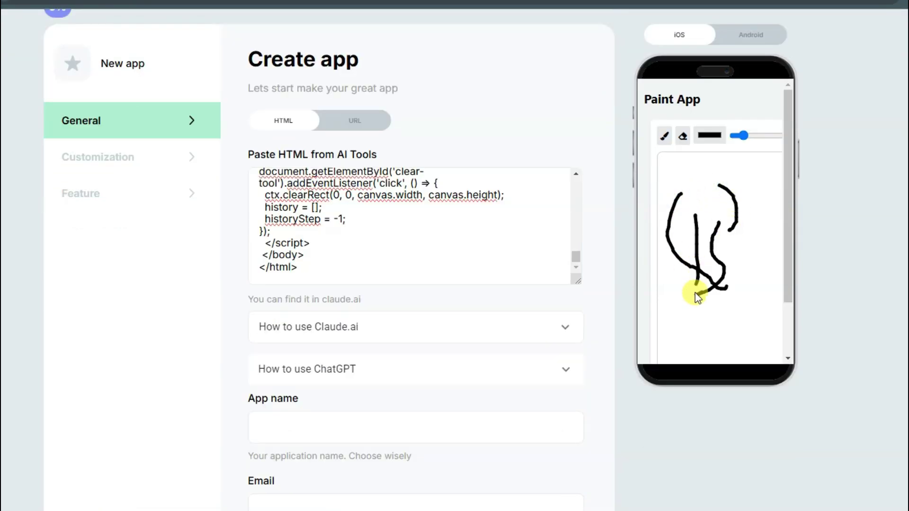
pyautogui.scroll(-3, 442, 273)
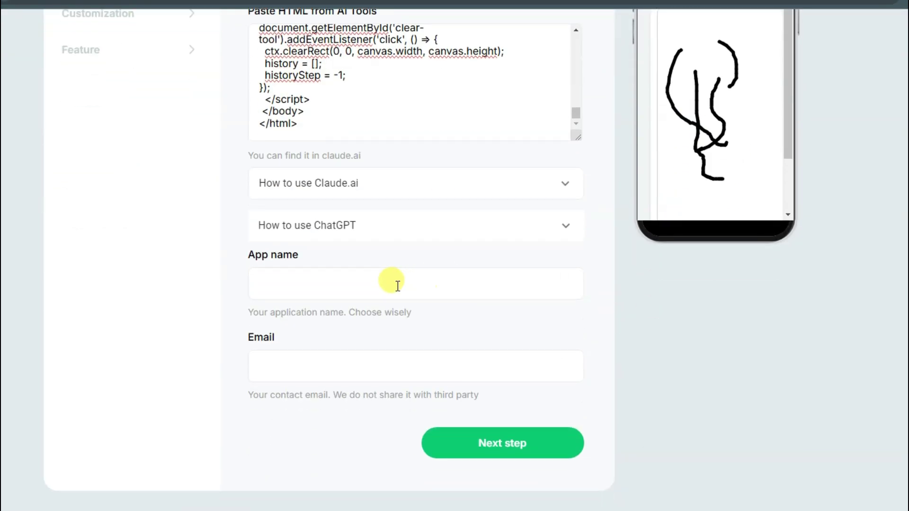
# Name the app 'Paint Application', enter the contact e-mail address, and continue to Customization.
pyautogui.click(362, 287)
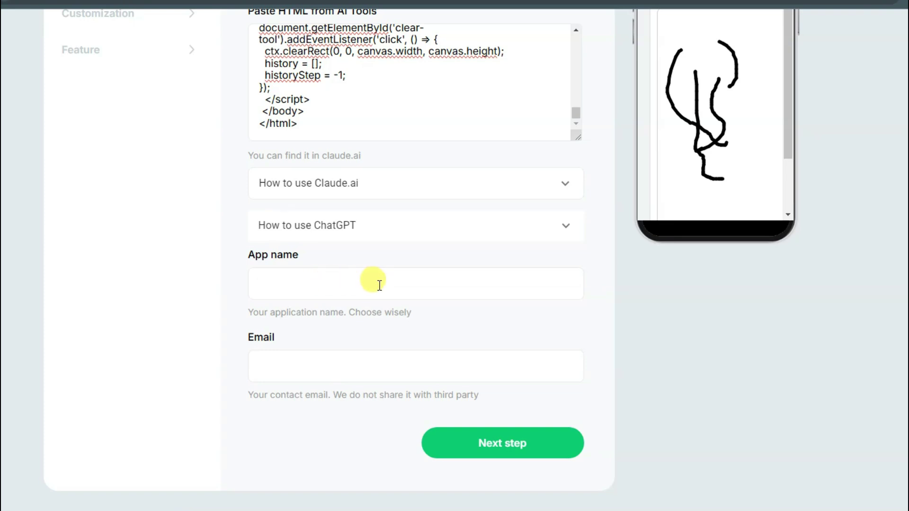
pyautogui.write('Paint Application')
pyautogui.click(318, 356)
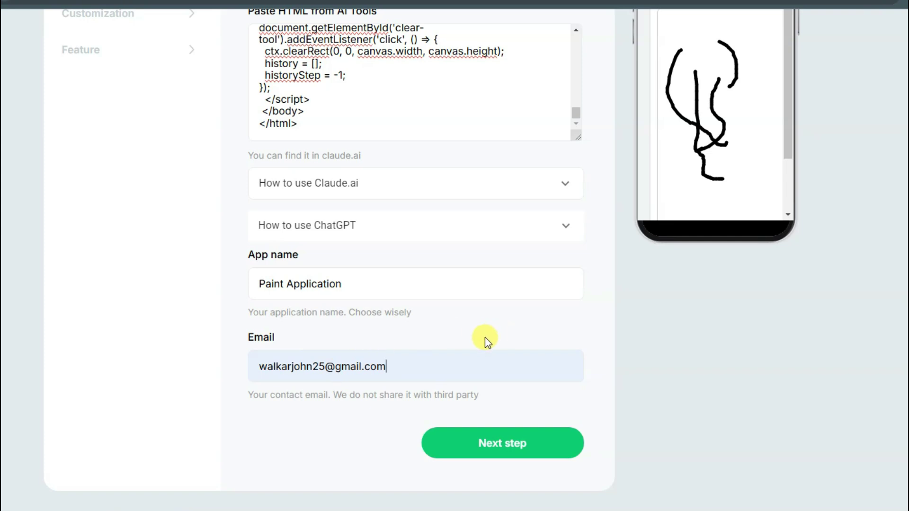
pyautogui.click(515, 452)
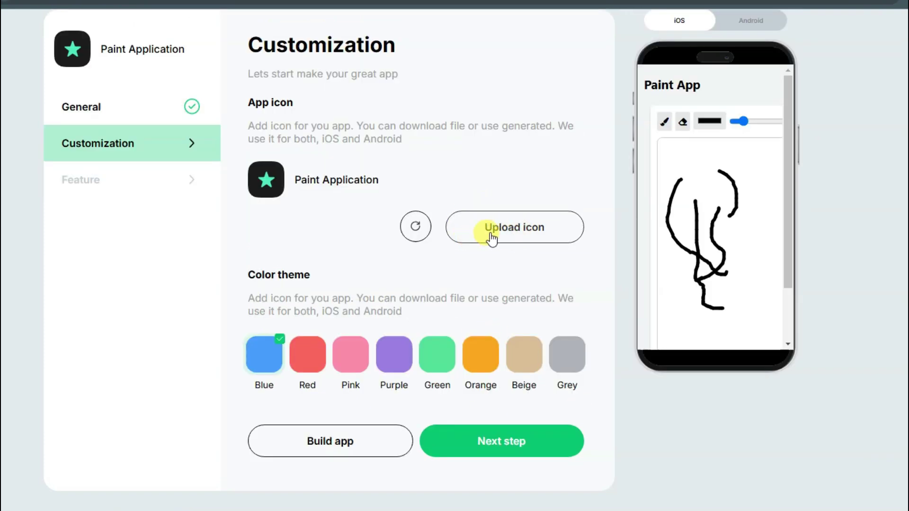
# Skip past Customization and start building the Android APK with 'Download apk'.
pyautogui.click(504, 445)
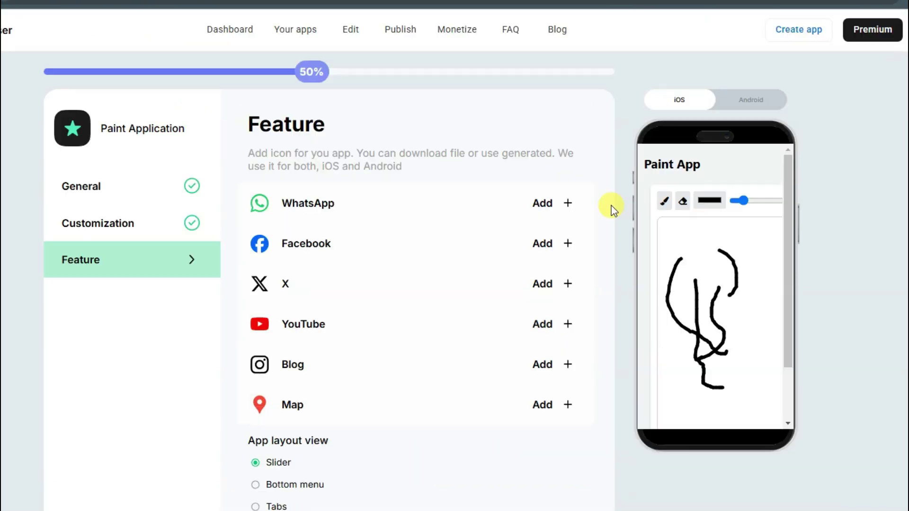
pyautogui.scroll(-4, 611, 207)
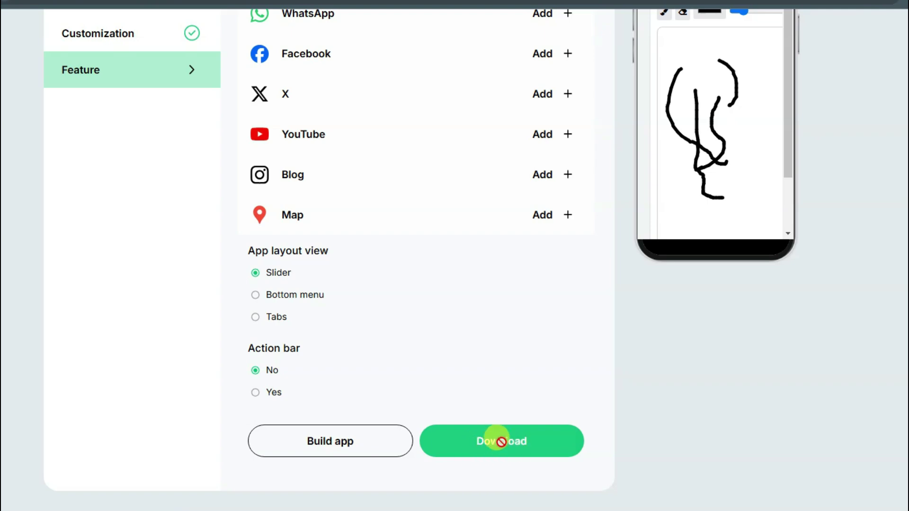
pyautogui.click(501, 441)
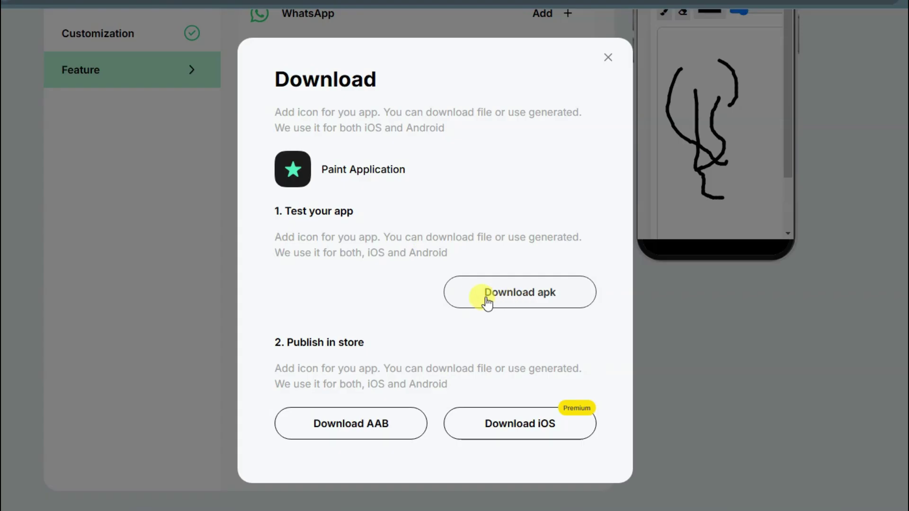
pyautogui.click(544, 299)
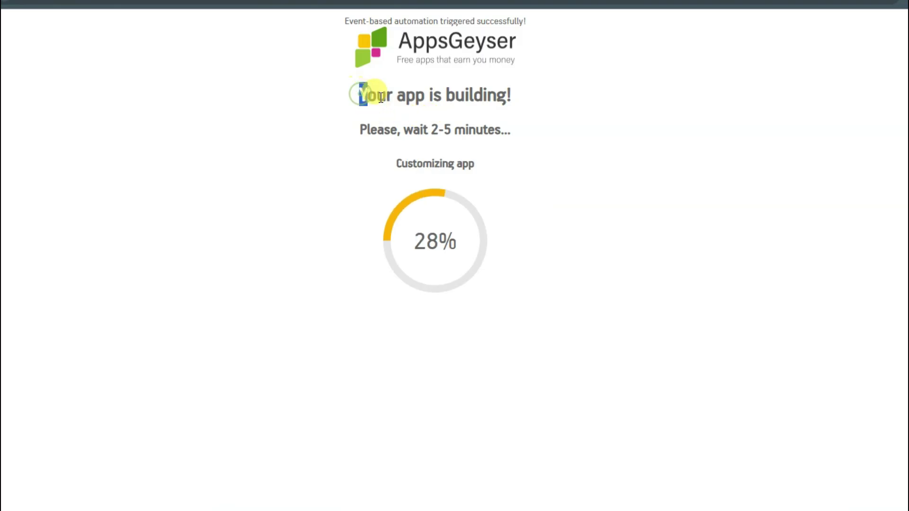
pyautogui.moveTo(362, 95); pyautogui.dragTo(508, 94)
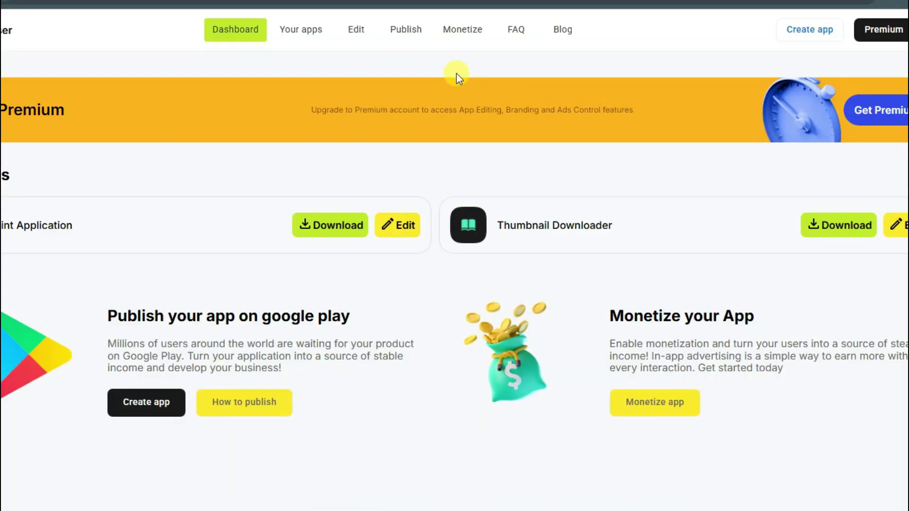
# Read the Monetize page's Google Play and Ad Revenue Control panels.
pyautogui.click(463, 32)
pyautogui.scroll(-2, 463, 174)
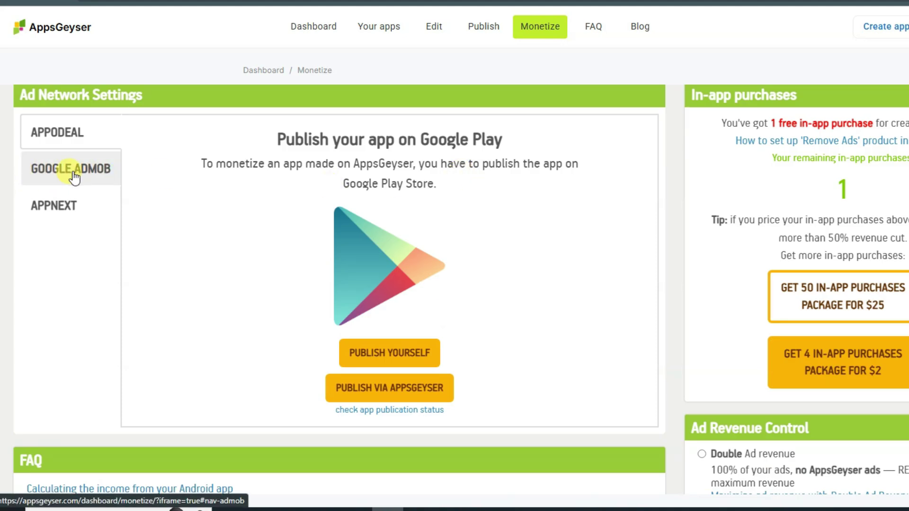
pyautogui.moveTo(201, 164); pyautogui.dragTo(413, 164)
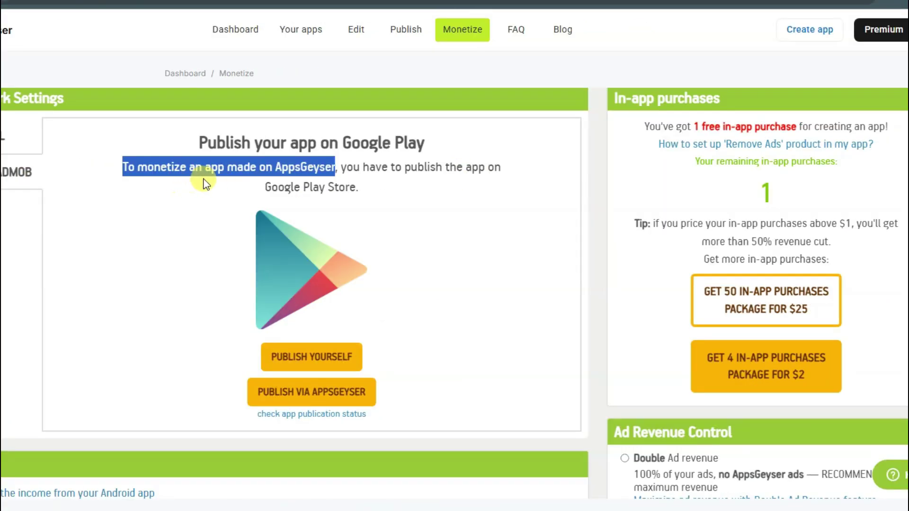
pyautogui.tripleClick(349, 174)
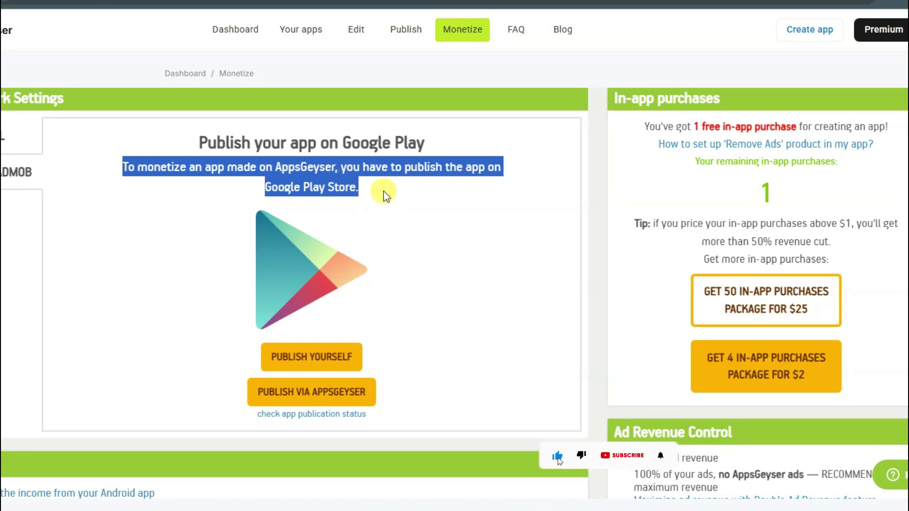
pyautogui.scroll(-5, 383, 191)
pyautogui.moveTo(734, 172); pyautogui.dragTo(633, 185)
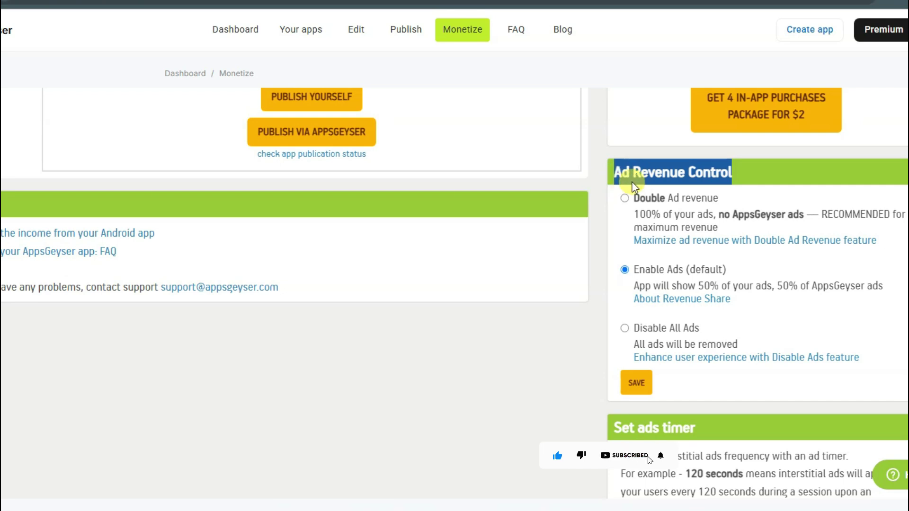
pyautogui.click(687, 223)
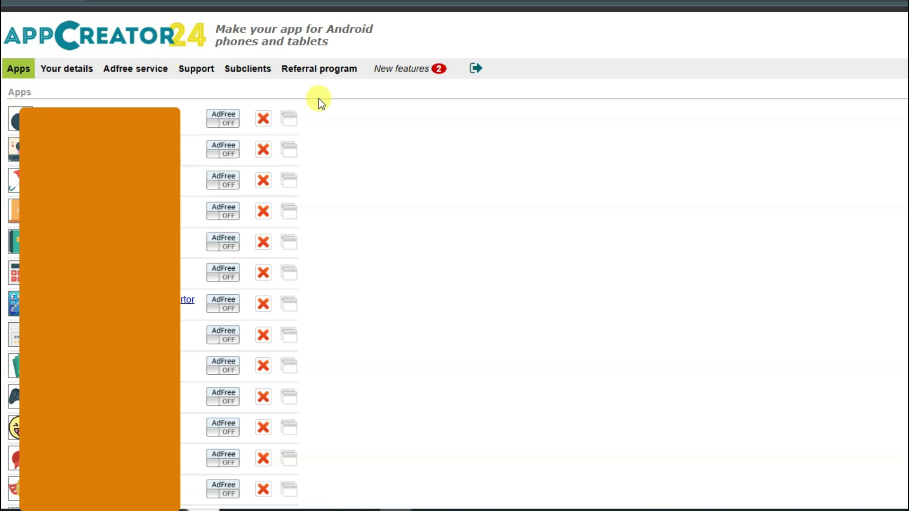
# Start a new AppCreator24 app and choose the pencil icon from the gallery.
pyautogui.scroll(-5, 368, 162)
pyautogui.scroll(5, 367, 163)
pyautogui.scroll(-5, 402, 211)
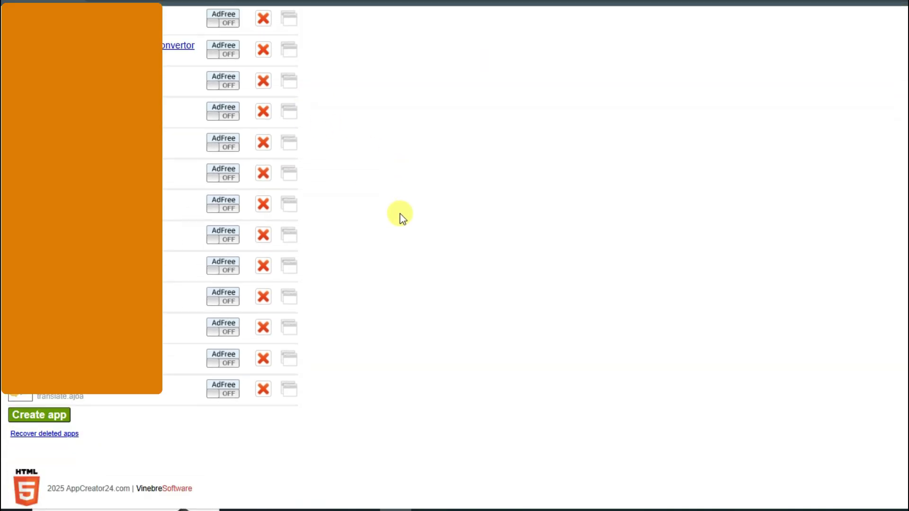
pyautogui.click(46, 415)
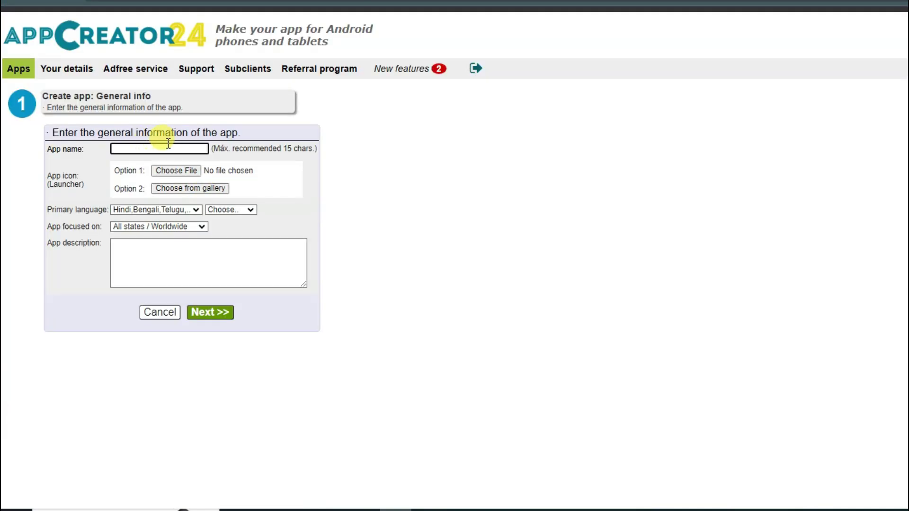
pyautogui.click(188, 188)
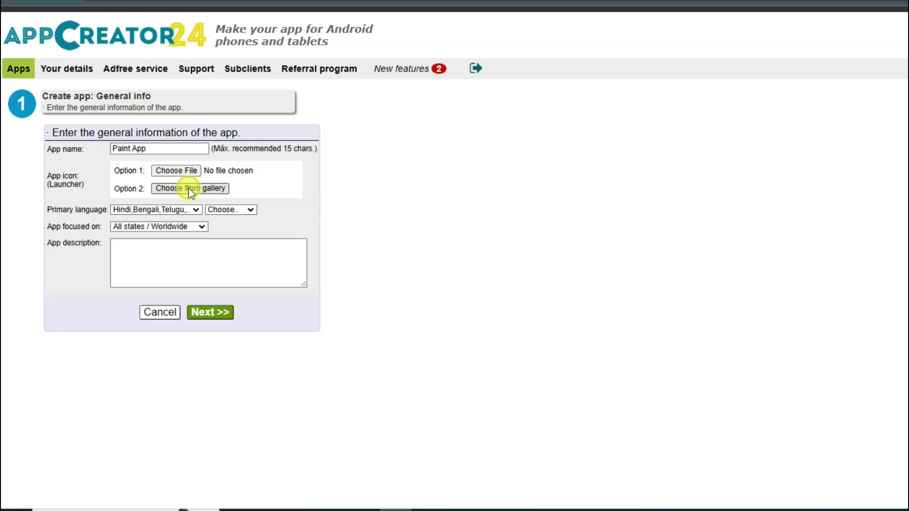
pyautogui.scroll(-5, 265, 152)
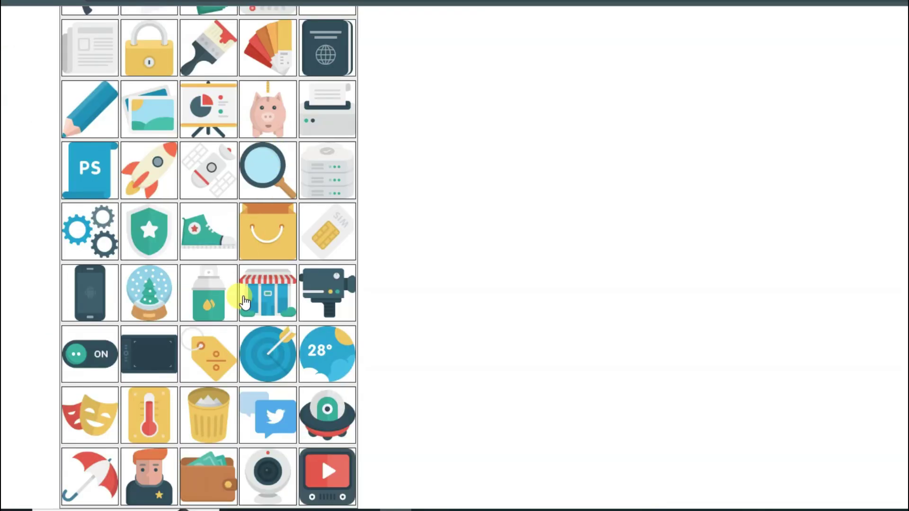
pyautogui.scroll(6, 254, 291)
pyautogui.scroll(3, 233, 211)
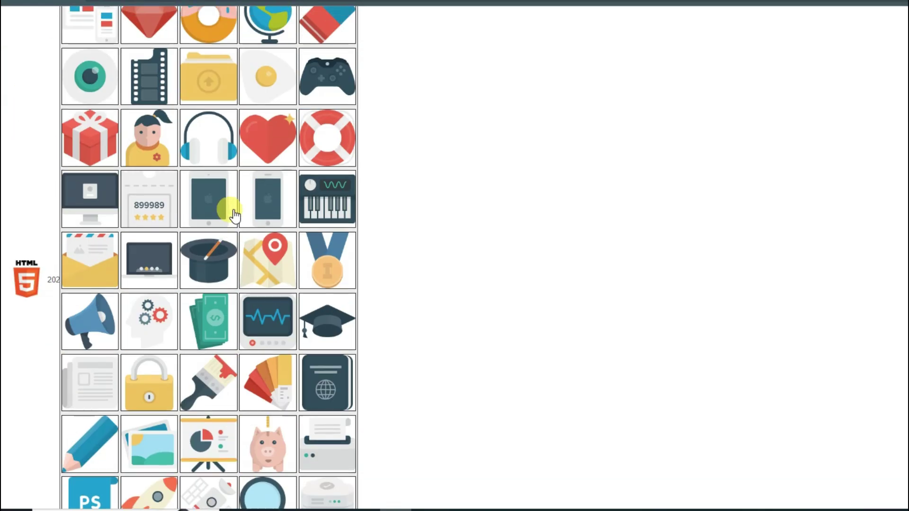
pyautogui.scroll(-5, 229, 203)
pyautogui.click(82, 316)
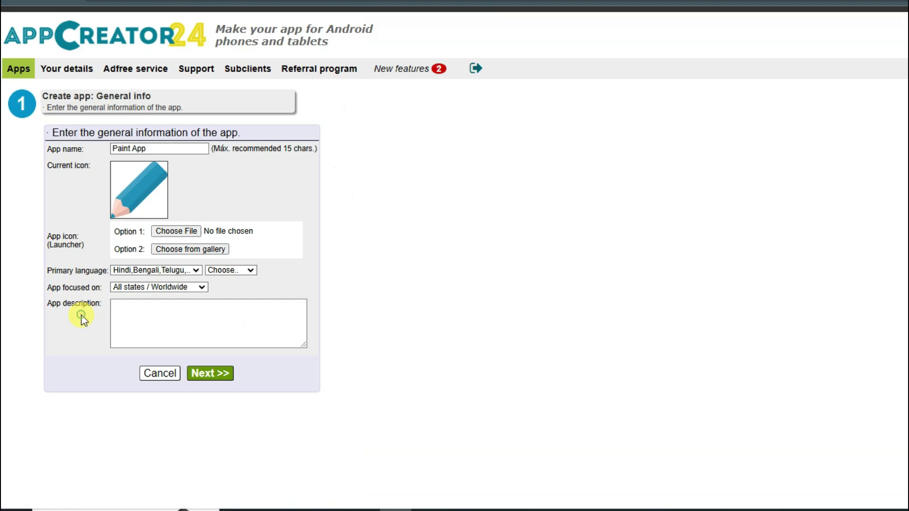
# Set the primary language to English and the description to 'This is simple Paint app'.
pyautogui.click(175, 270)
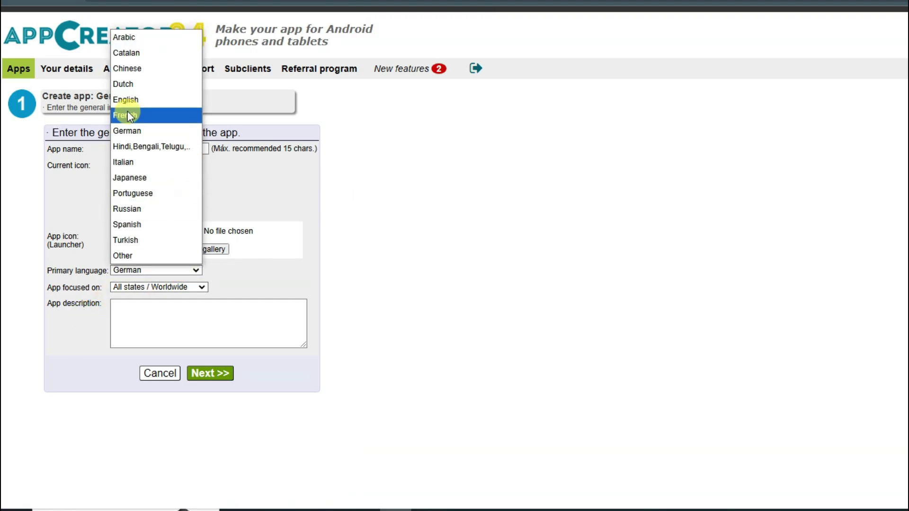
pyautogui.click(145, 100)
pyautogui.click(204, 314)
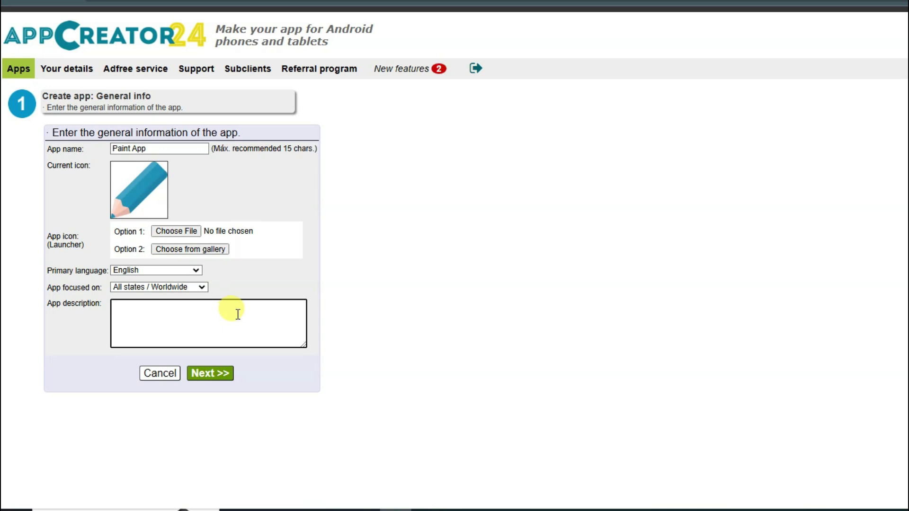
pyautogui.write('This is simple Paint app')
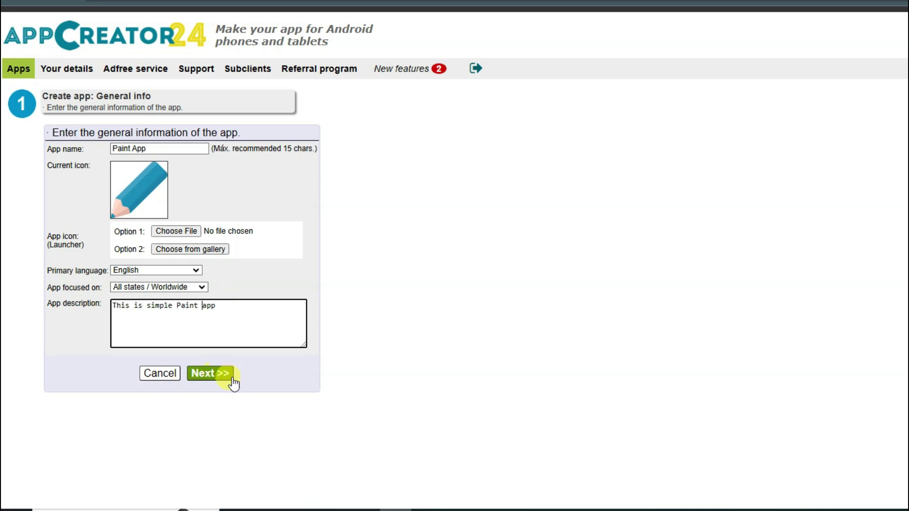
# Keep the Holo style, create an empty app, and open its app manager.
pyautogui.click(212, 377)
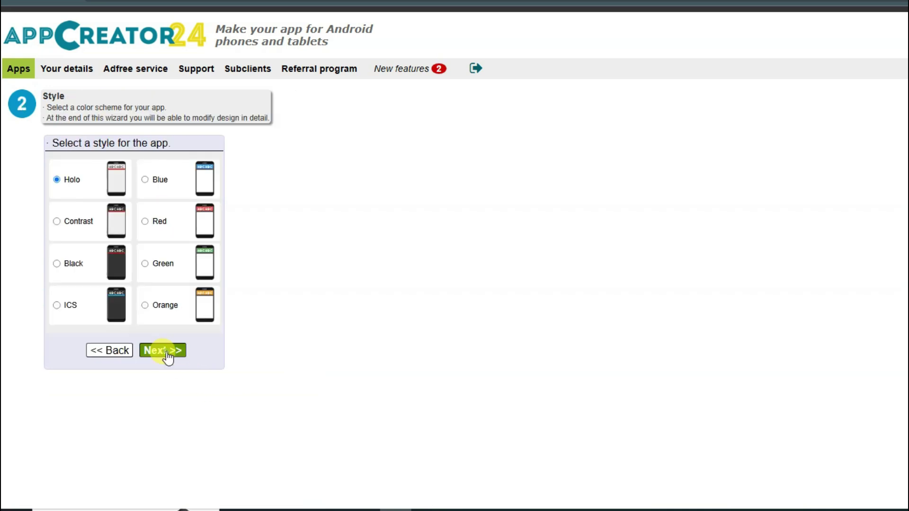
pyautogui.click(167, 353)
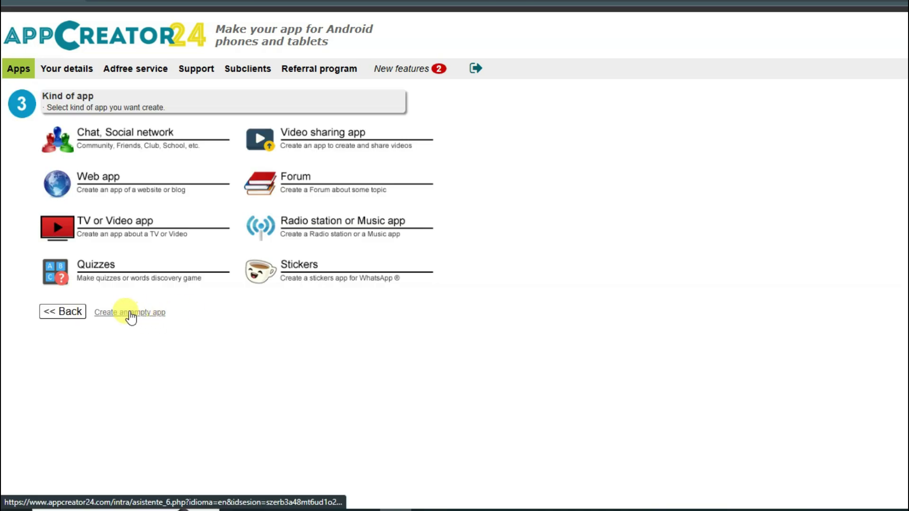
pyautogui.click(142, 321)
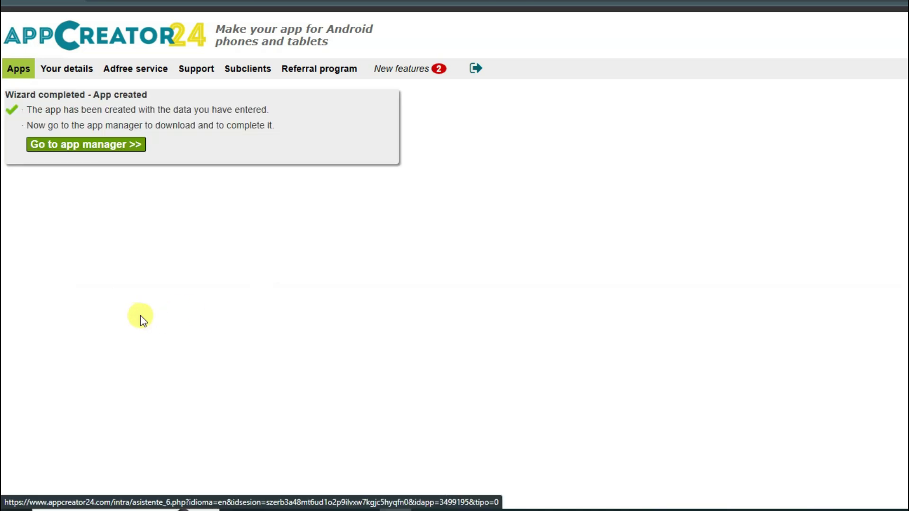
pyautogui.click(98, 155)
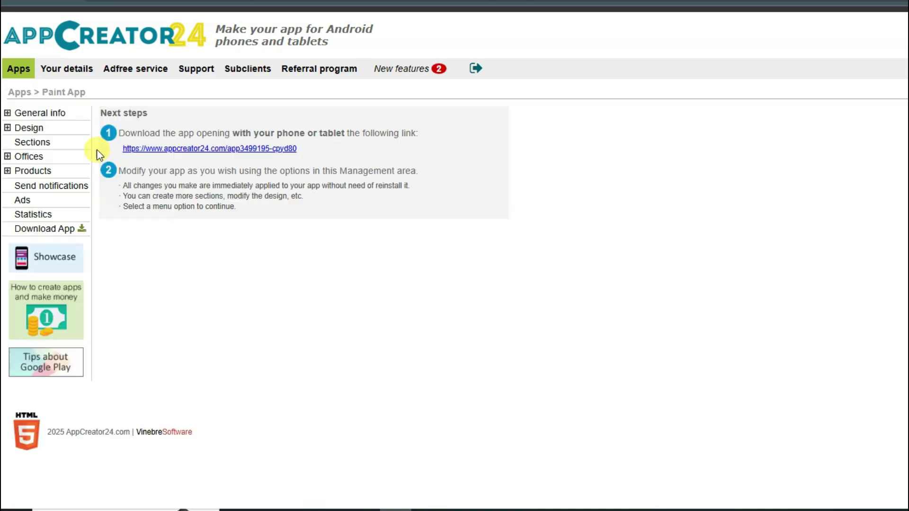
# Save Paint App's Design menu type as Without menu, then go to Sections.
pyautogui.click(8, 129)
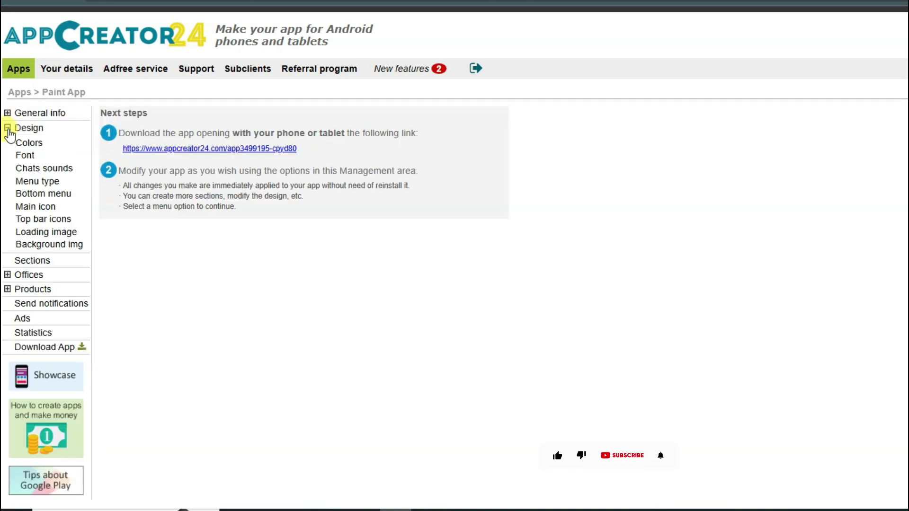
pyautogui.click(39, 182)
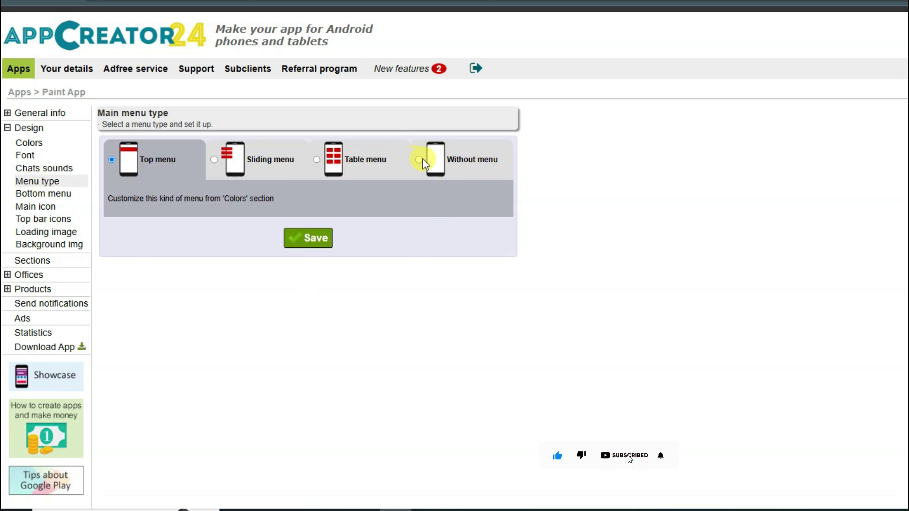
pyautogui.click(419, 160)
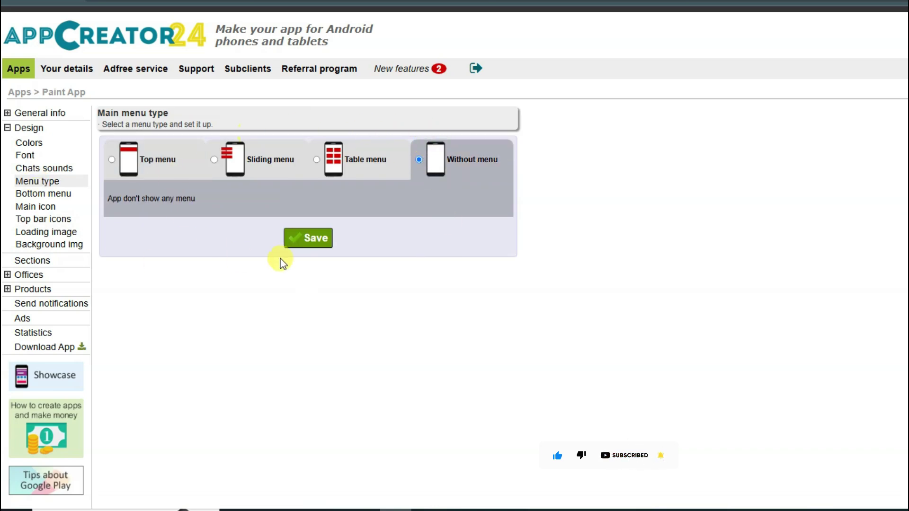
pyautogui.click(306, 242)
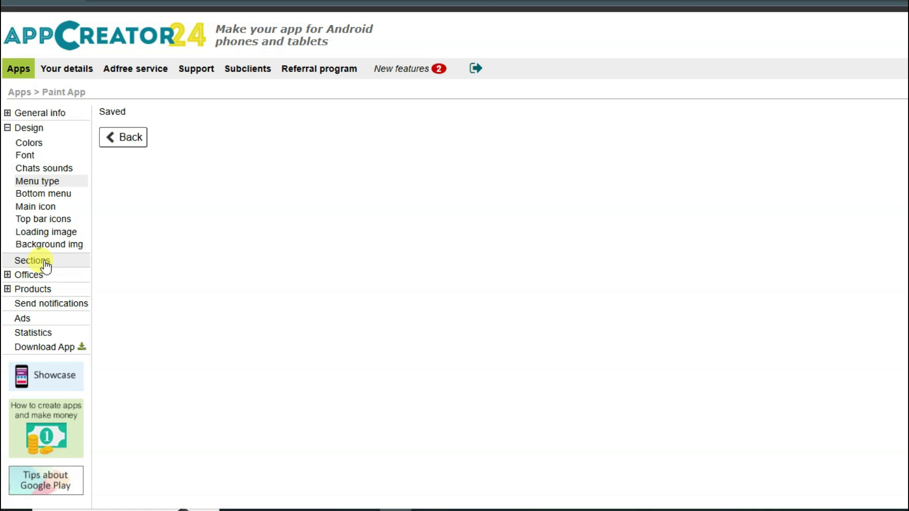
pyautogui.click(51, 264)
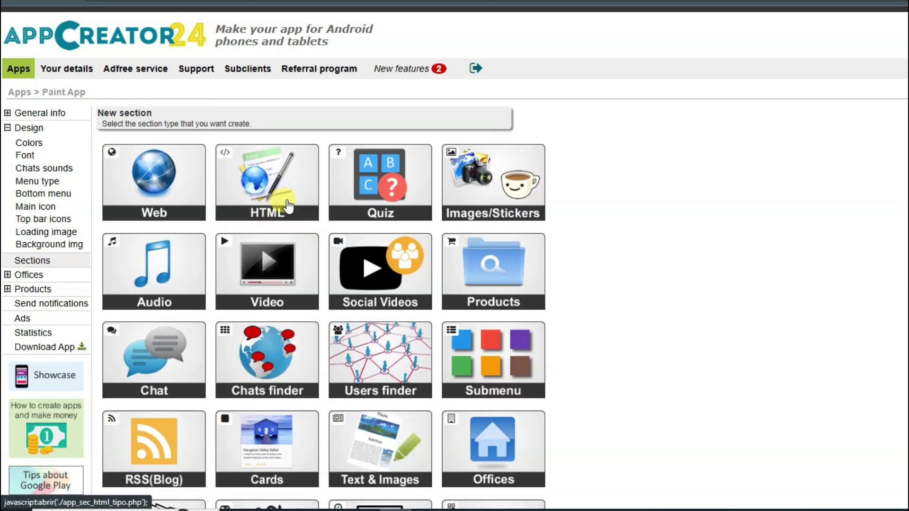
# Add a direct-code HTML section titled 'paint' and clear its template code.
pyautogui.click(280, 195)
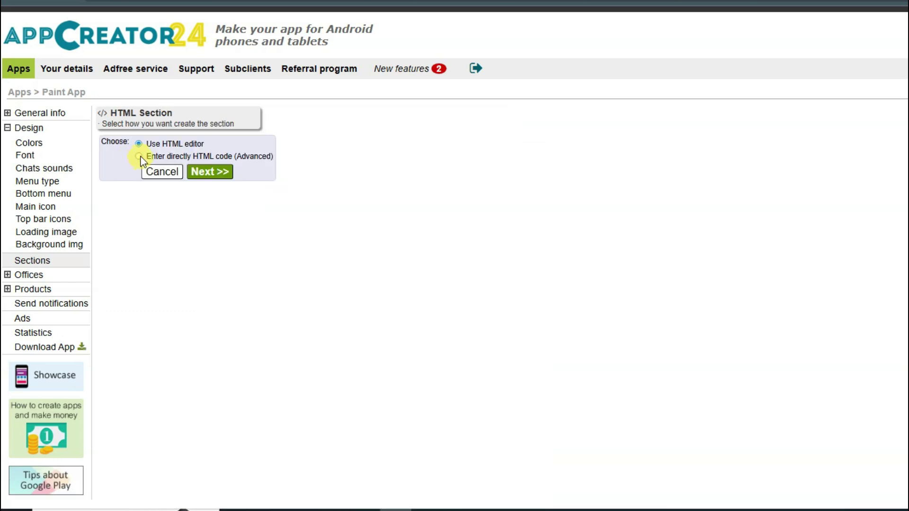
pyautogui.click(209, 174)
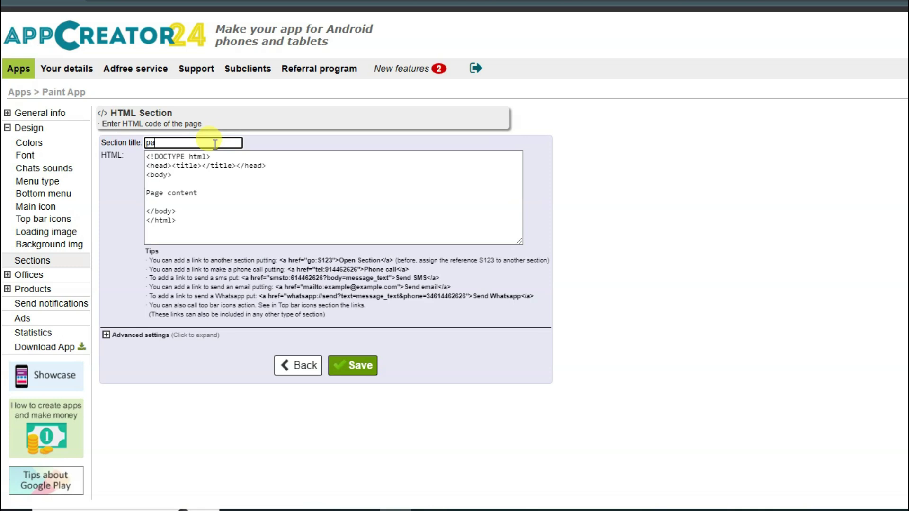
pyautogui.click(215, 144)
pyautogui.write('paint')
pyautogui.click(205, 219)
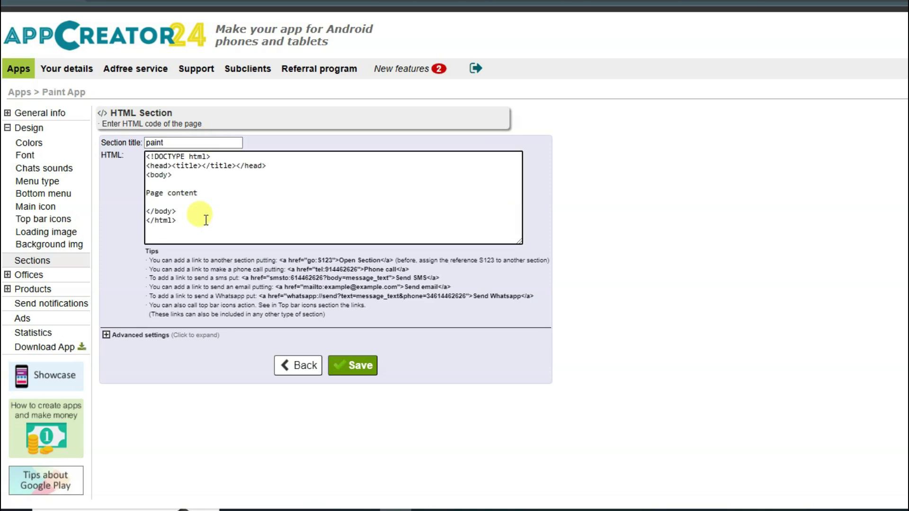
pyautogui.hotkey('ctrl', 'a')
pyautogui.press('BackSpace')
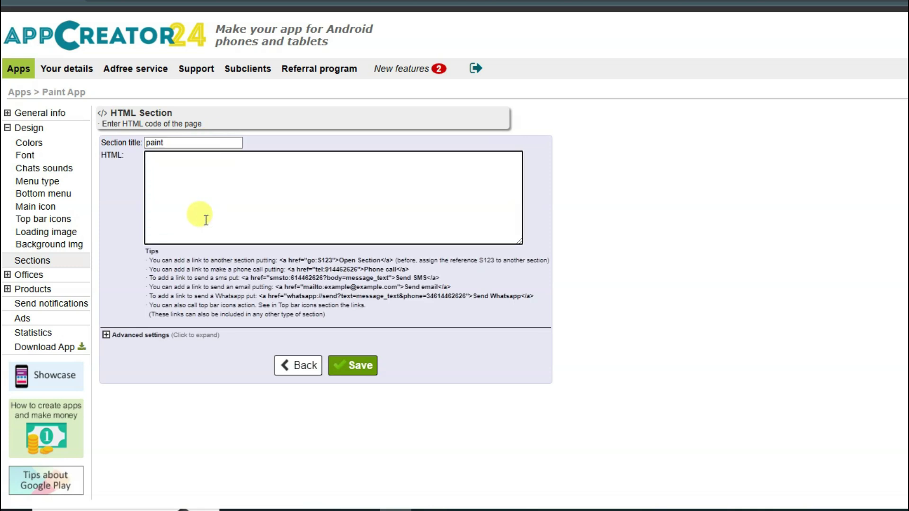
# Copy the paint code from the blog post, paste it into the section, and save.
pyautogui.hotkey('ctrl', 'Tab')
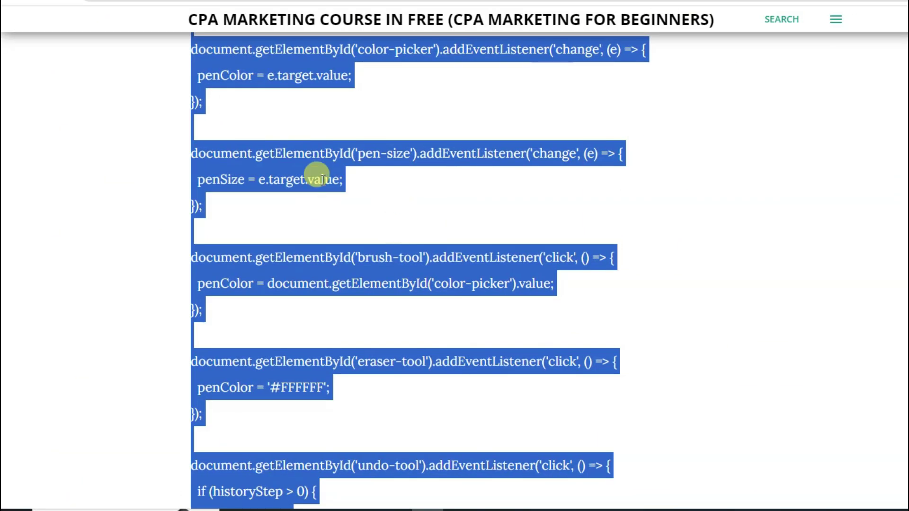
pyautogui.rightClick(311, 158)
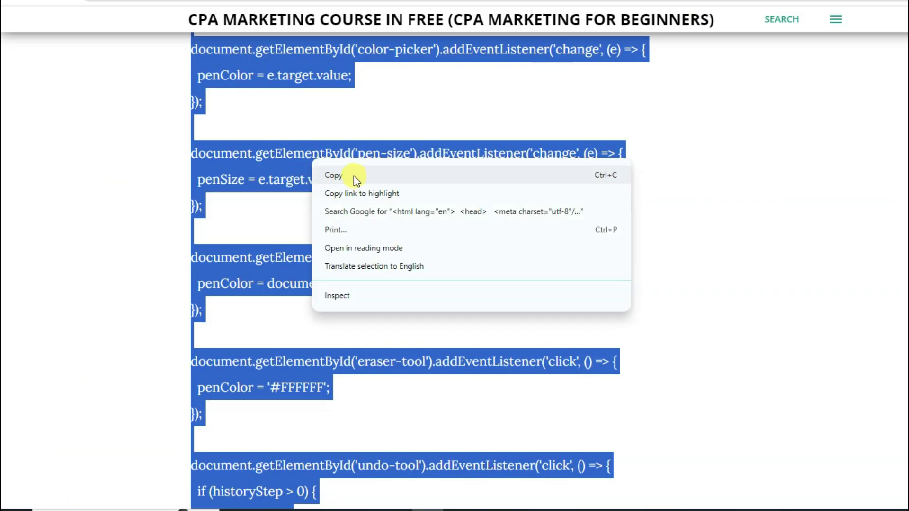
pyautogui.click(337, 175)
pyautogui.hotkey('ctrl', 'Tab')
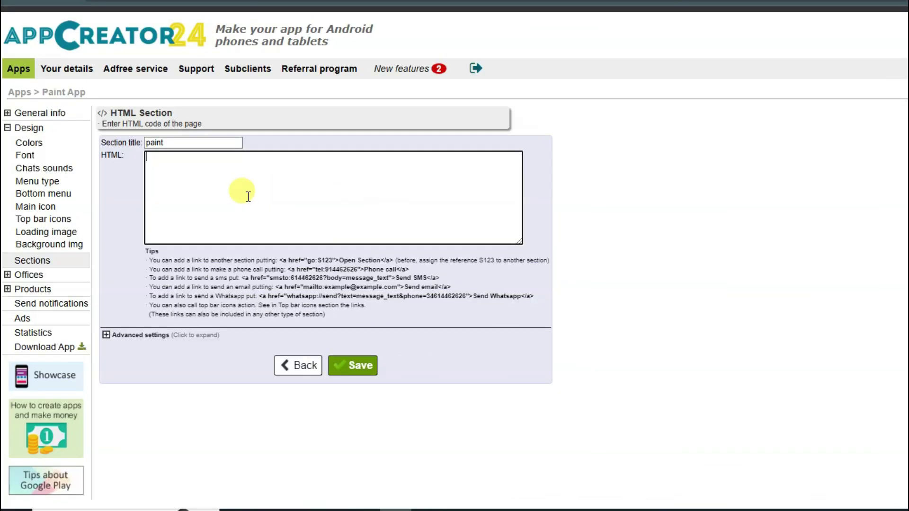
pyautogui.rightClick(223, 189)
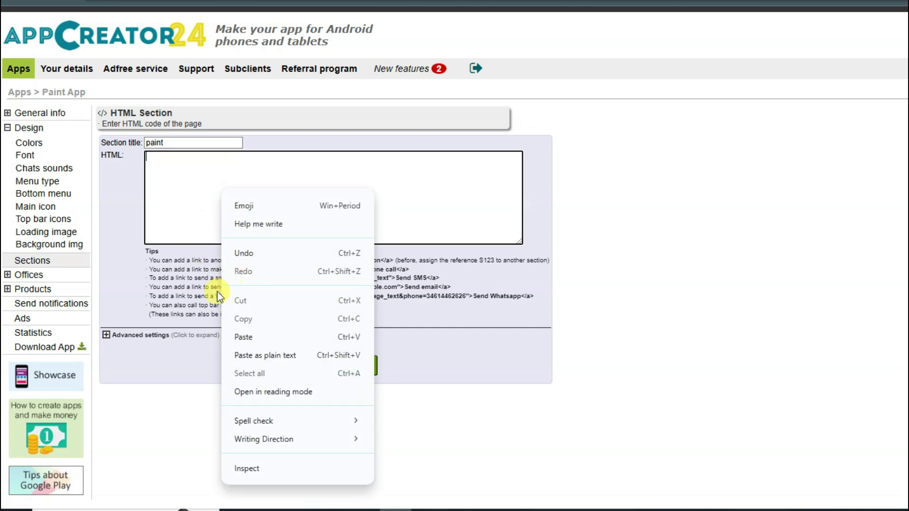
pyautogui.click(263, 340)
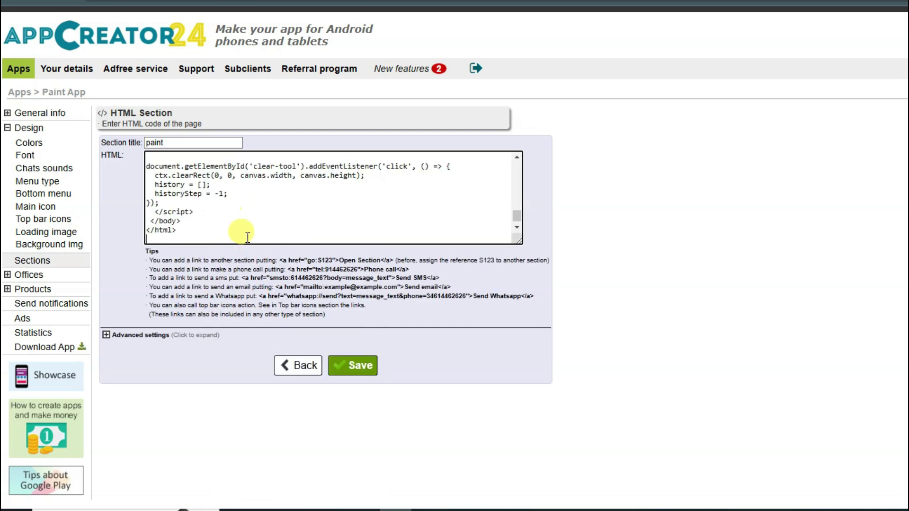
pyautogui.click(356, 372)
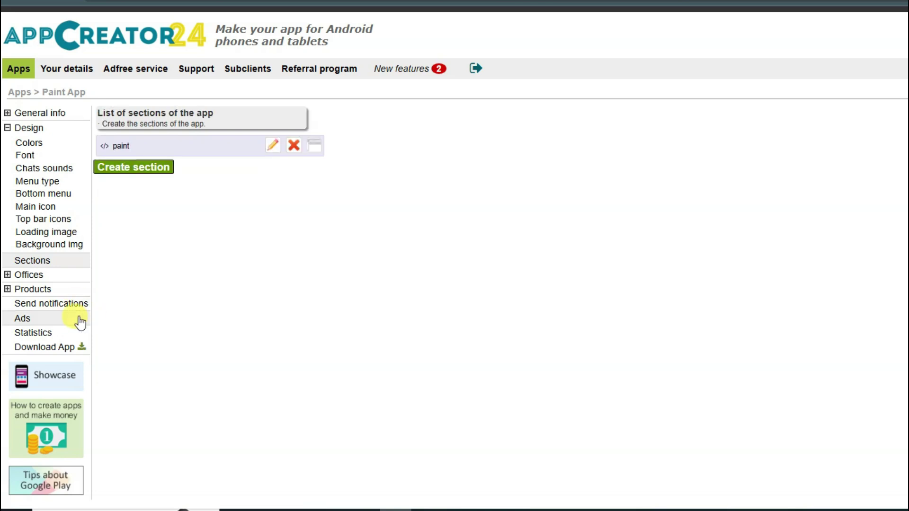
# Save the Ads settings with the banner, interstitial, native and rewarded Admob IDs left empty.
pyautogui.click(26, 319)
pyautogui.click(224, 179)
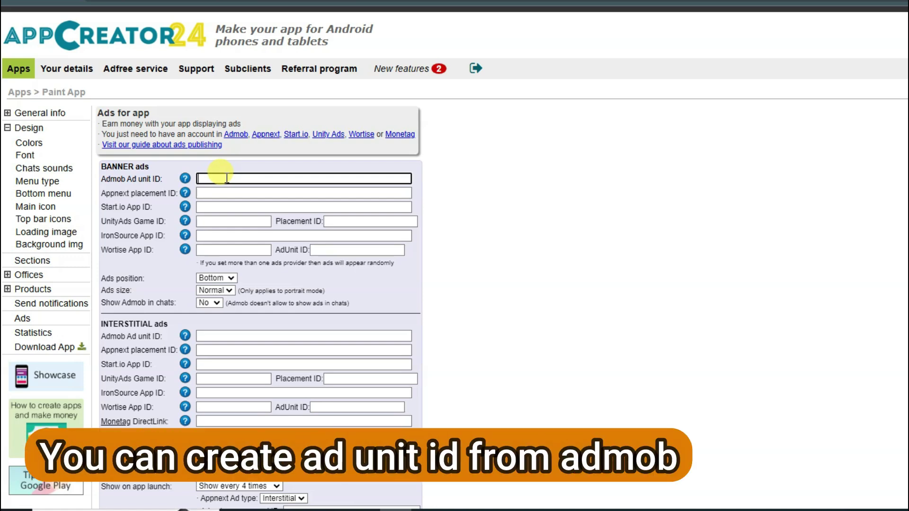
pyautogui.scroll(-3, 227, 179)
pyautogui.click(228, 205)
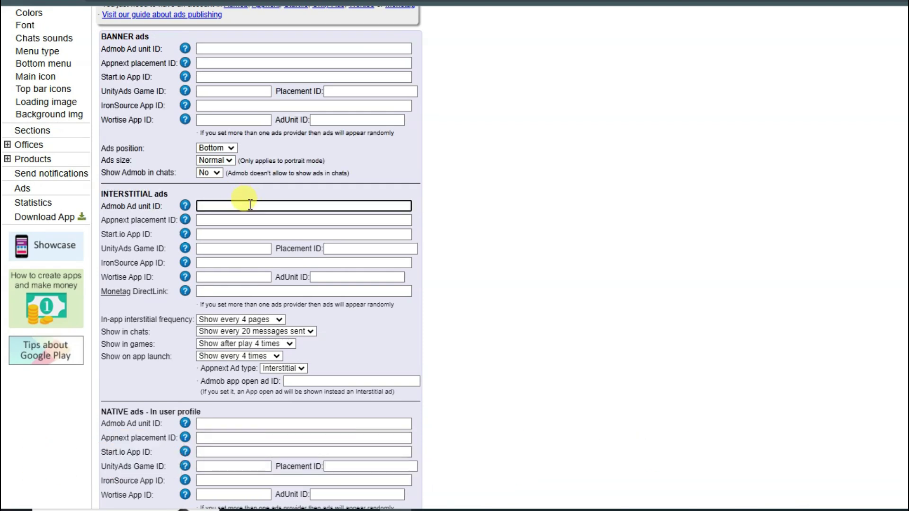
pyautogui.scroll(-3, 250, 205)
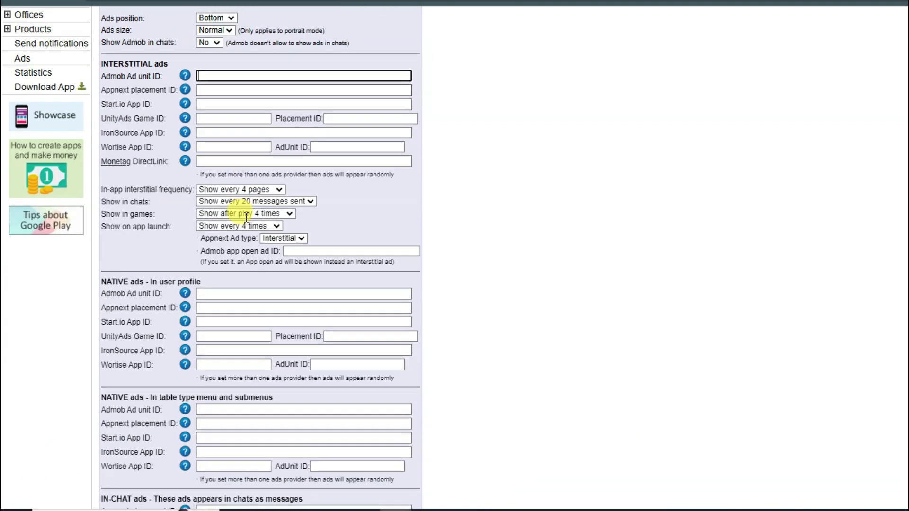
pyautogui.click(239, 293)
pyautogui.scroll(-2, 251, 294)
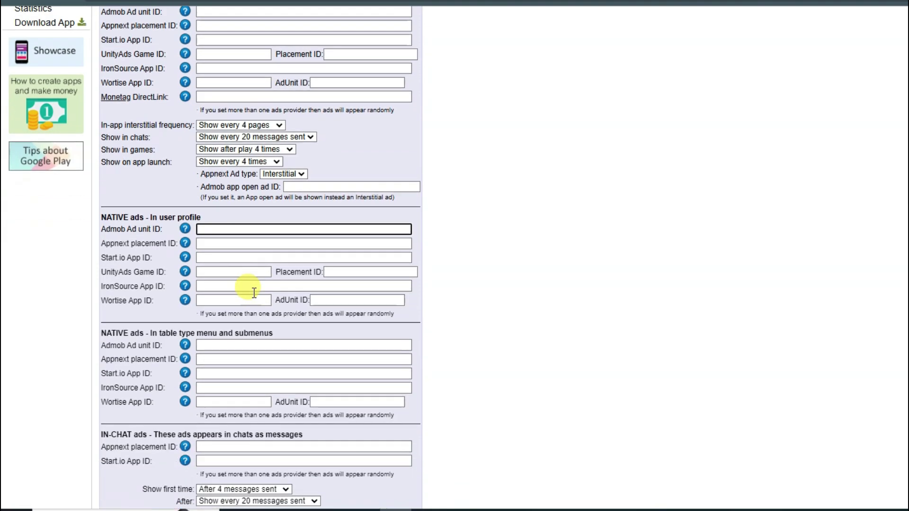
pyautogui.scroll(-7, 241, 237)
pyautogui.click(246, 271)
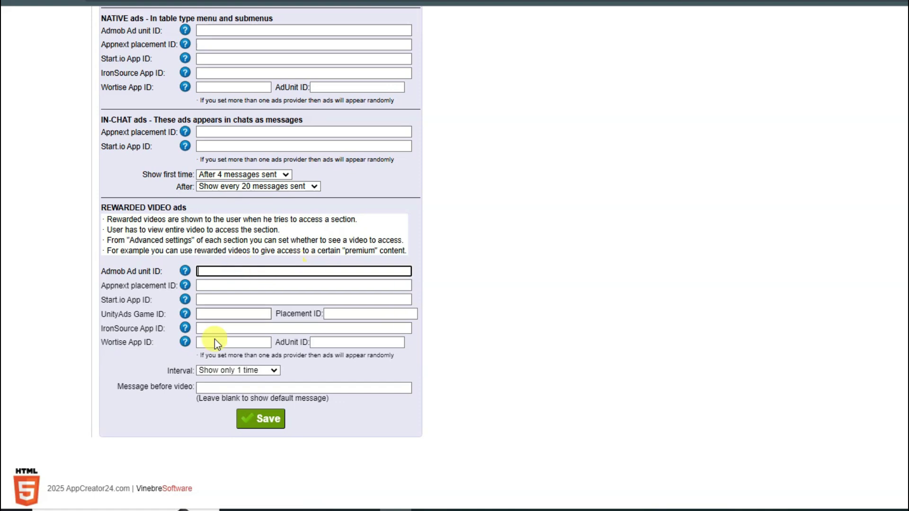
pyautogui.click(277, 424)
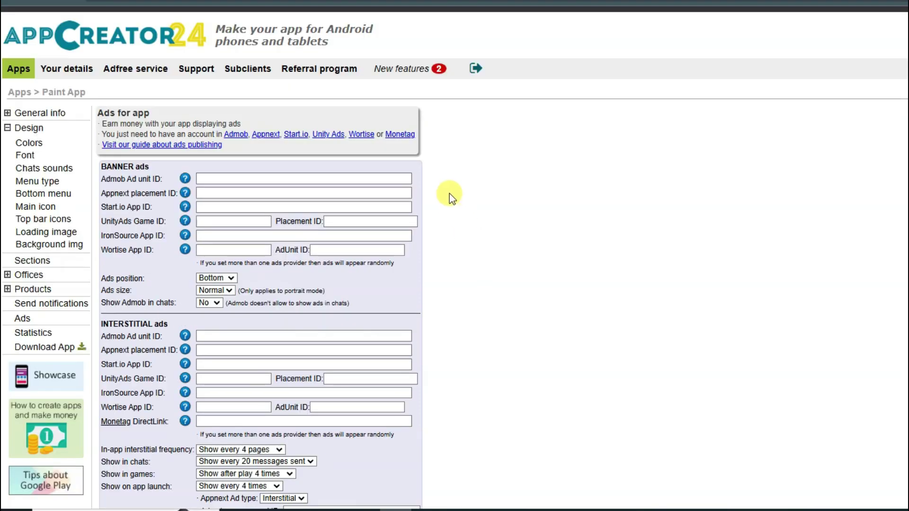
# Download the Paint App Android package from the Download app page.
pyautogui.scroll(-4, 450, 191)
pyautogui.scroll(-2, 448, 190)
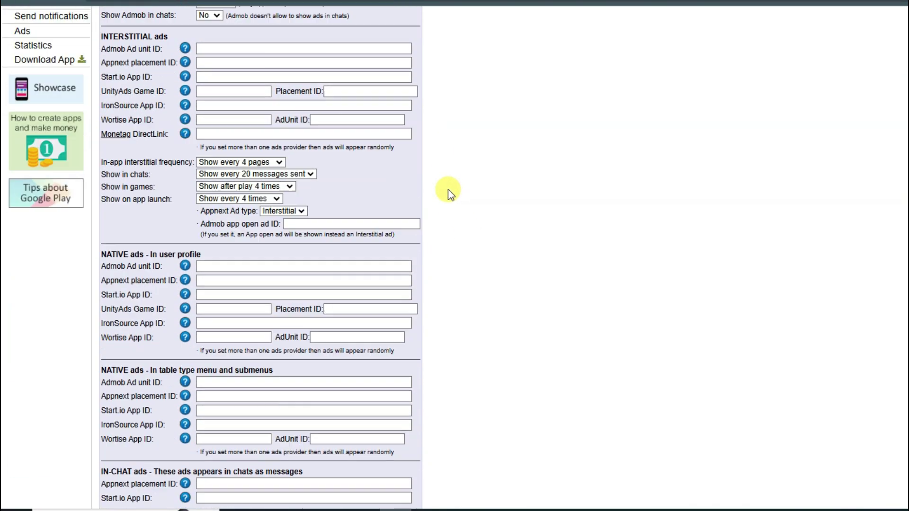
pyautogui.scroll(3, 448, 190)
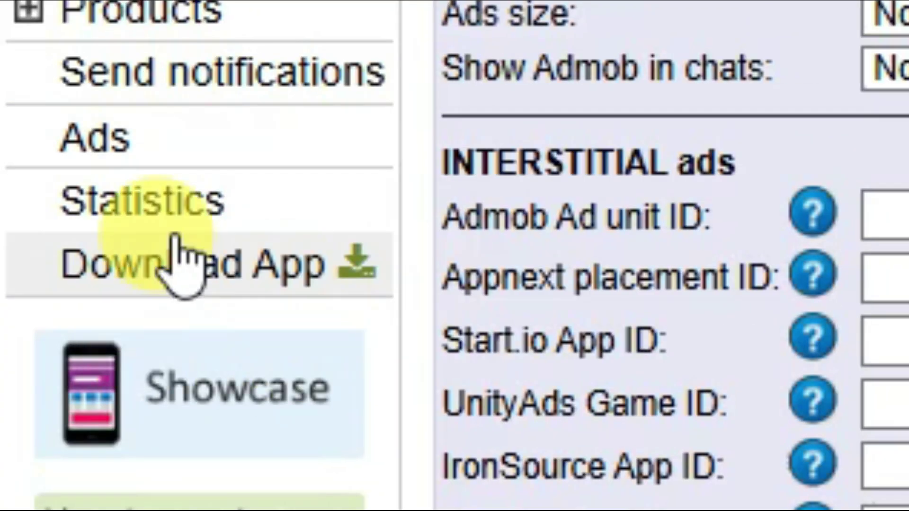
pyautogui.click(230, 264)
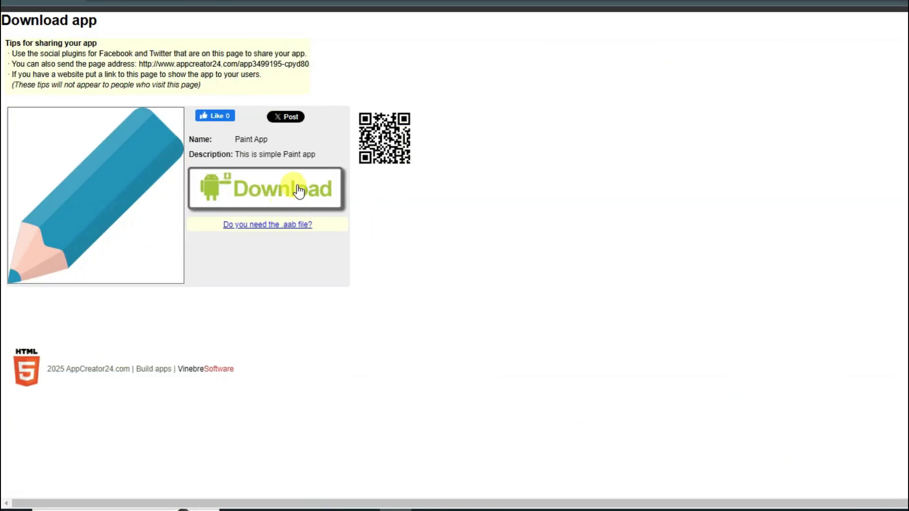
pyautogui.click(254, 199)
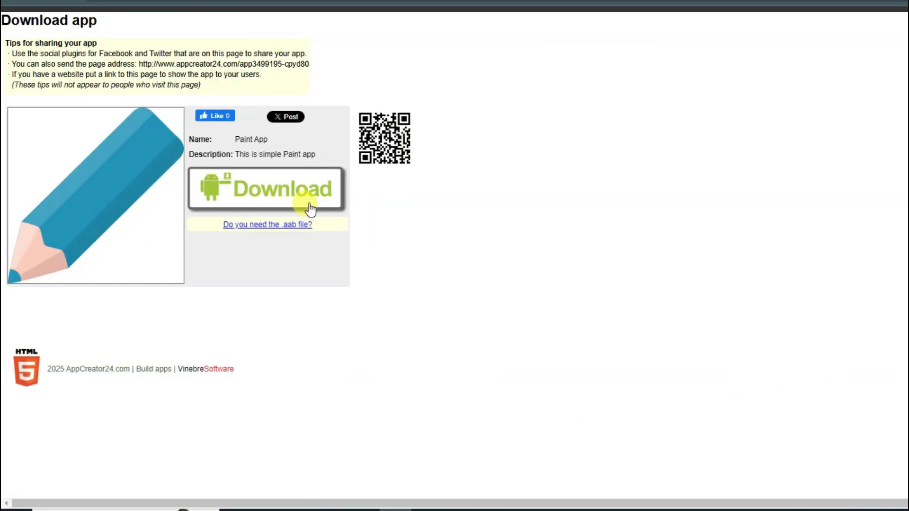